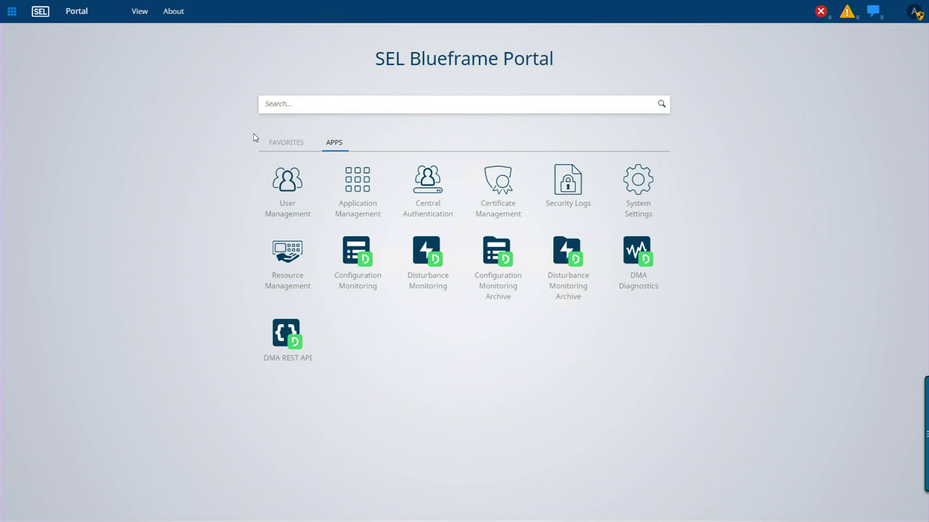
# - Inspect the LDAP group maps entry in Security Logs, then open User Management's Roles list
pyautogui.click(559, 196)
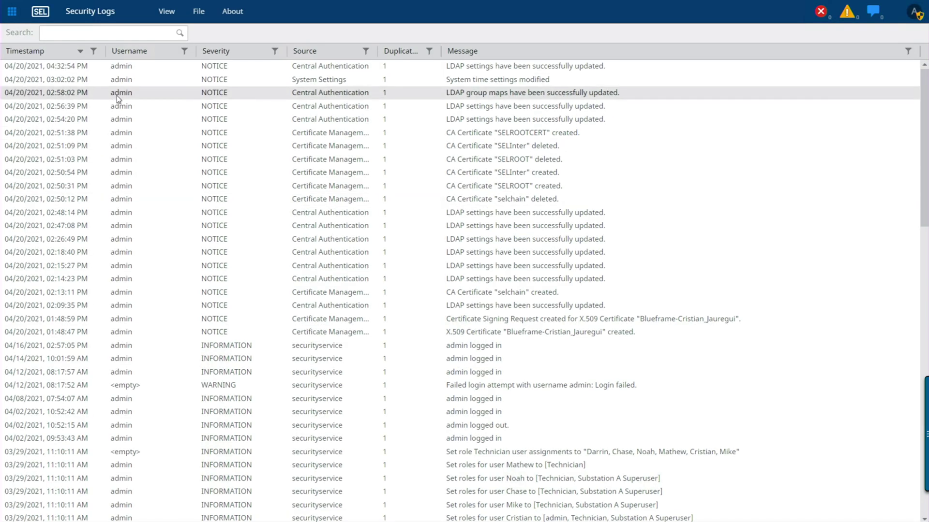
pyautogui.click(123, 93)
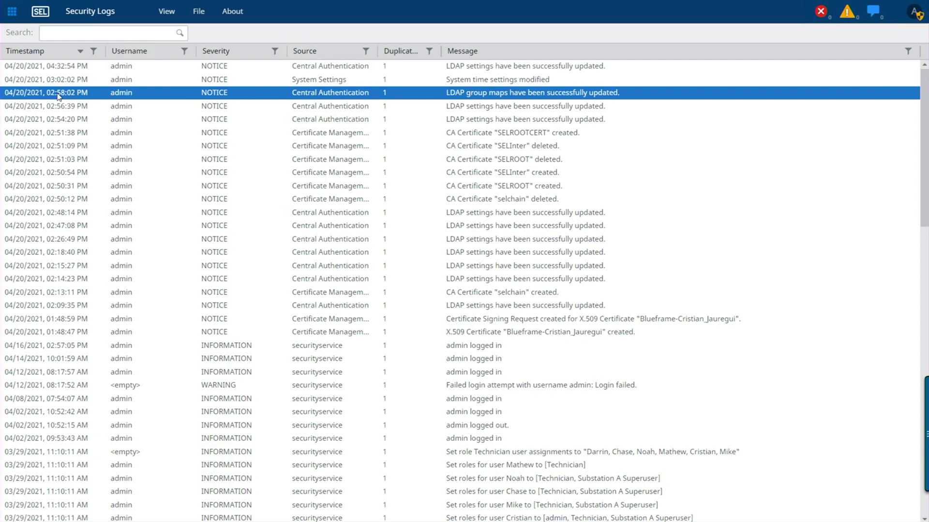
pyautogui.click(12, 11)
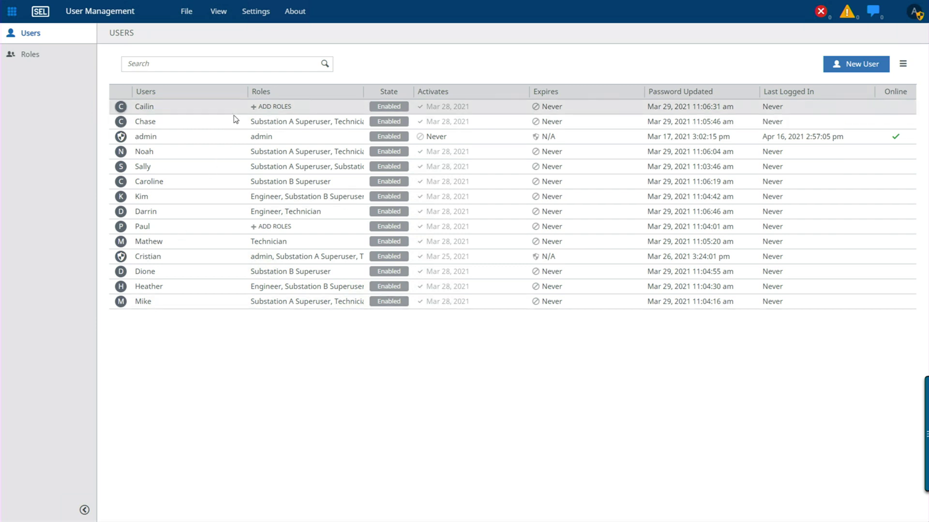
pyautogui.click(14, 54)
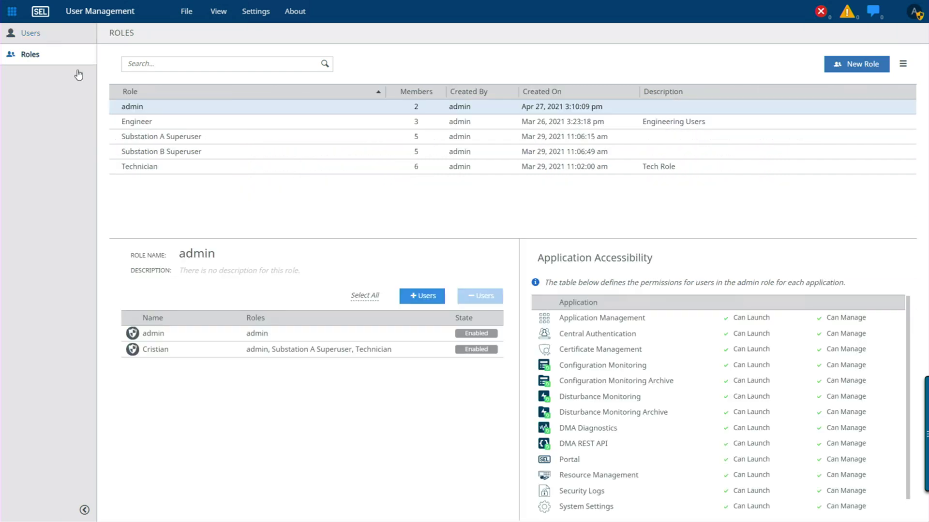
# - Compare the Engineer, Substation A Superuser and Technician roles, then edit Technician's app accessibility
pyautogui.click(205, 125)
pyautogui.click(210, 137)
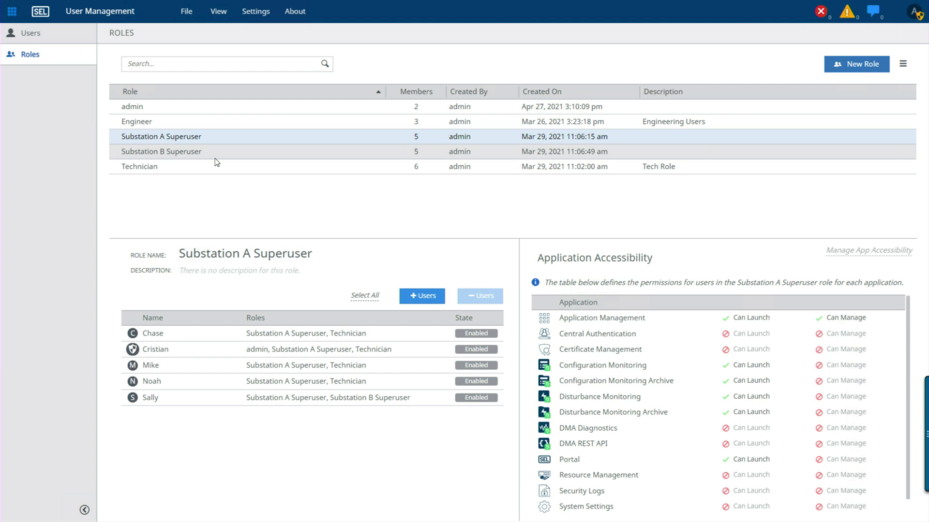
pyautogui.click(189, 166)
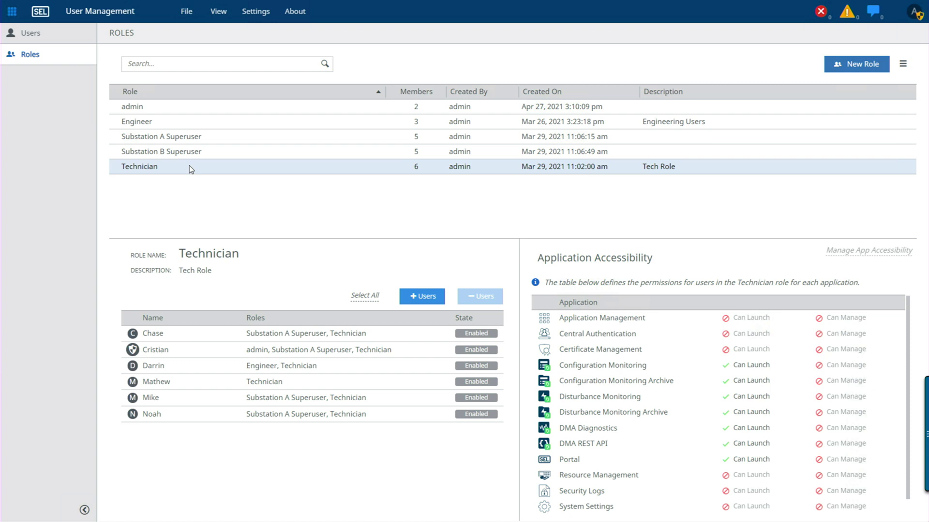
pyautogui.click(591, 379)
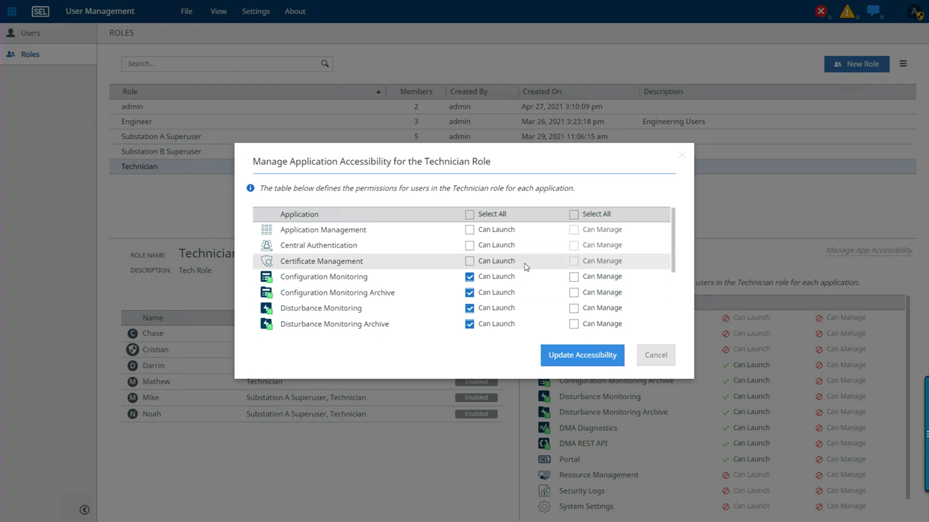
# - Scroll through the Technician role's app-access list and cancel without saving changes
pyautogui.scroll(-2, 524, 265)
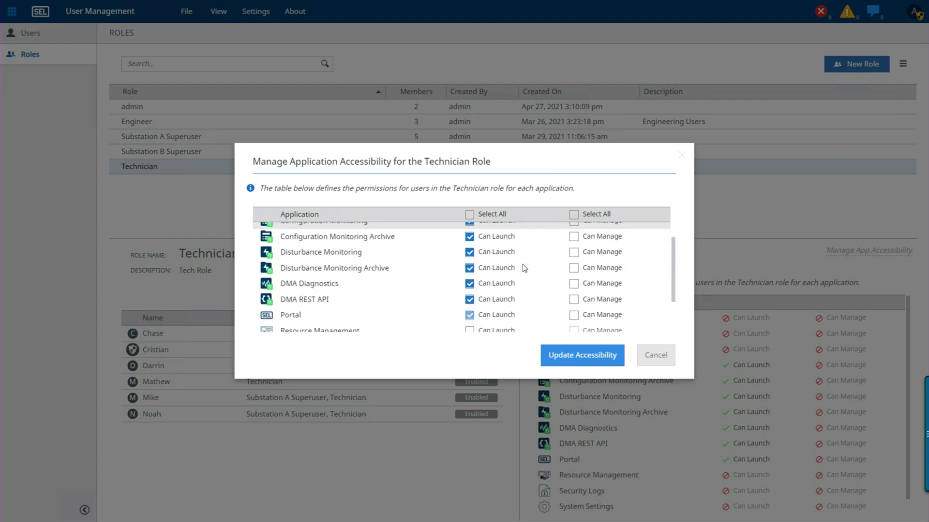
pyautogui.scroll(-1, 522, 264)
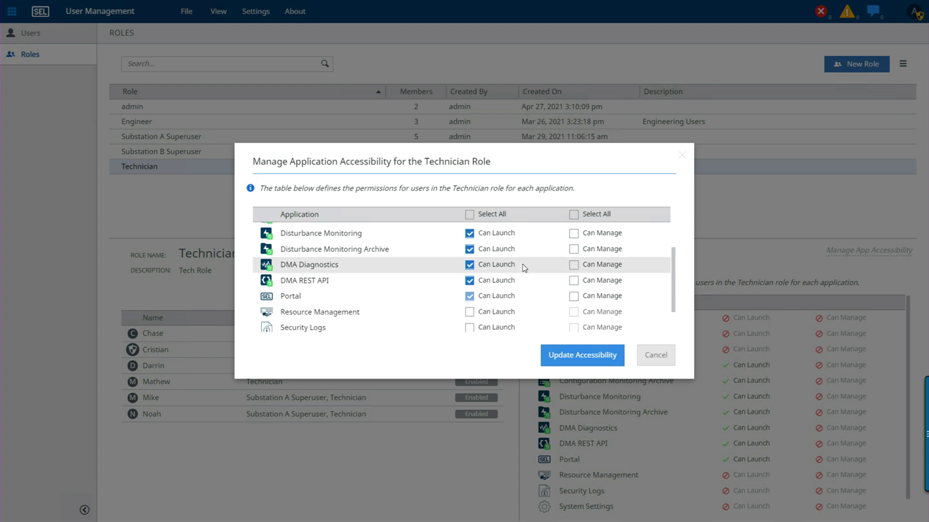
pyautogui.scroll(2, 522, 264)
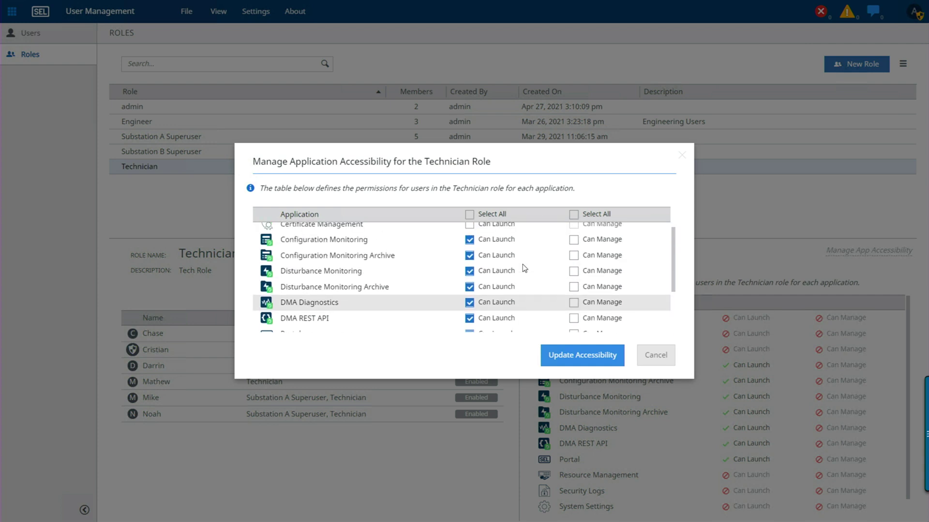
pyautogui.click(649, 356)
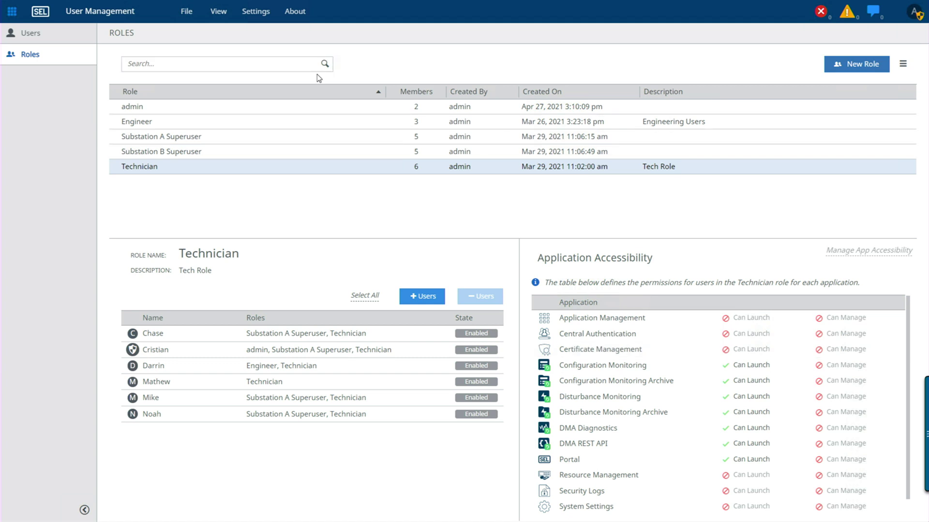
# - Go back to the portal home and launch the Resource Management app
pyautogui.click(12, 12)
pyautogui.click(41, 54)
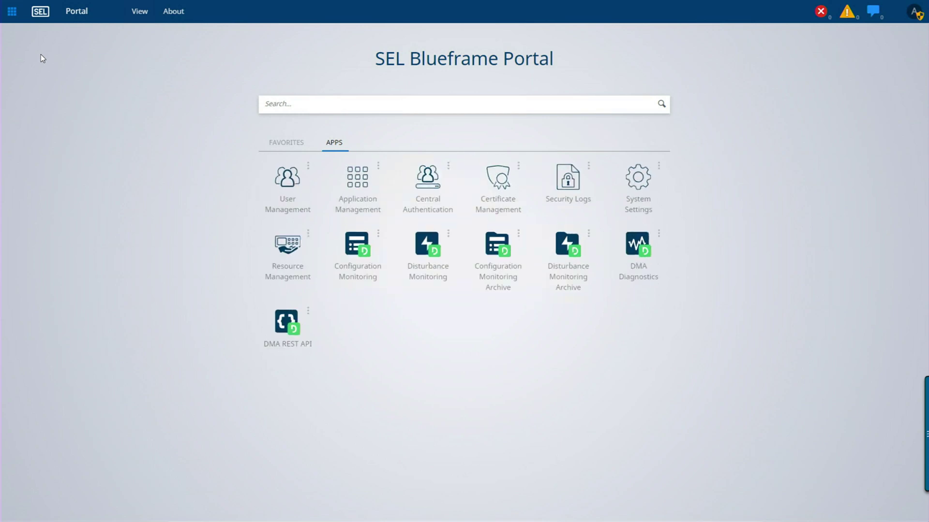
pyautogui.click(295, 261)
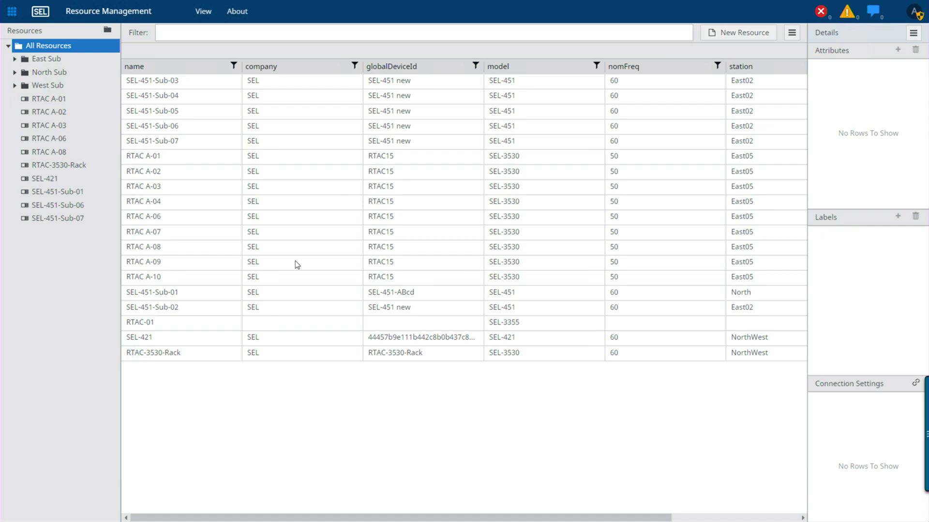
# - Inspect relay SEL-451-Sub-03's attributes and connection settings, then return to the resources table
pyautogui.doubleClick(183, 81)
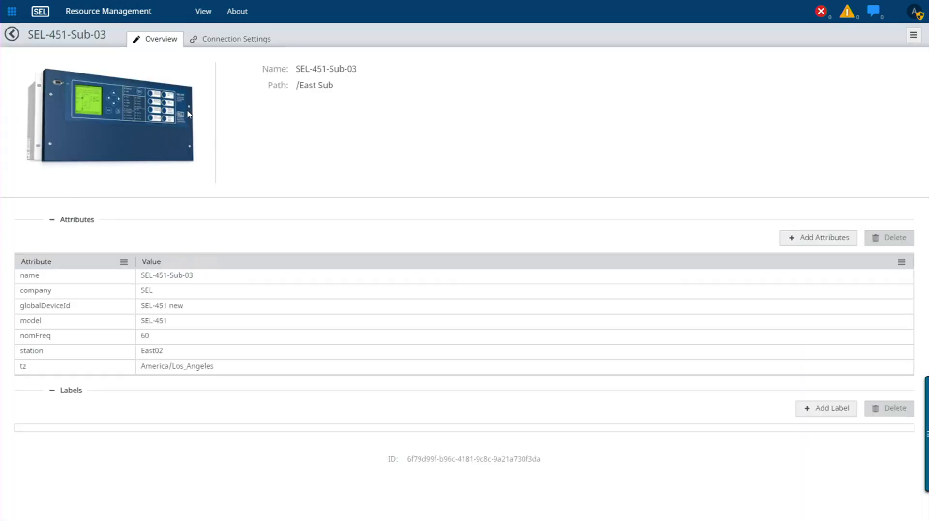
pyautogui.click(241, 43)
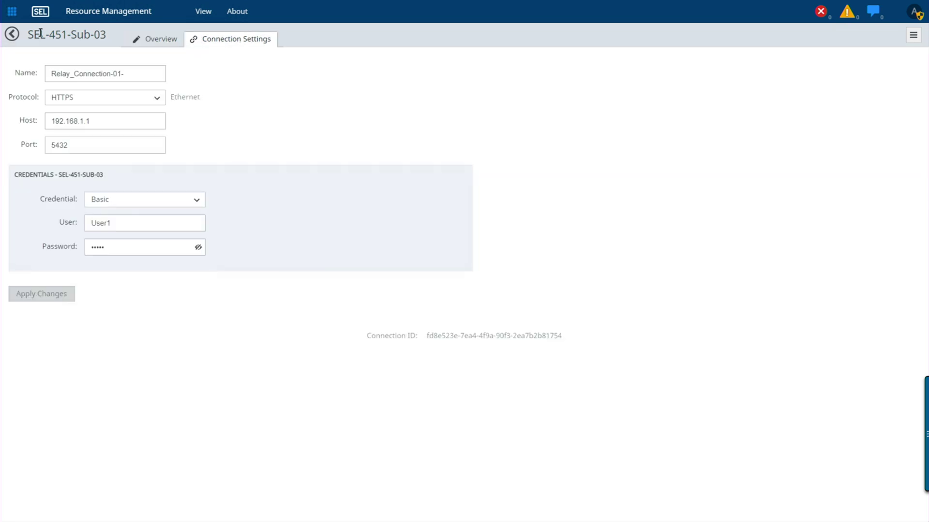
pyautogui.click(12, 35)
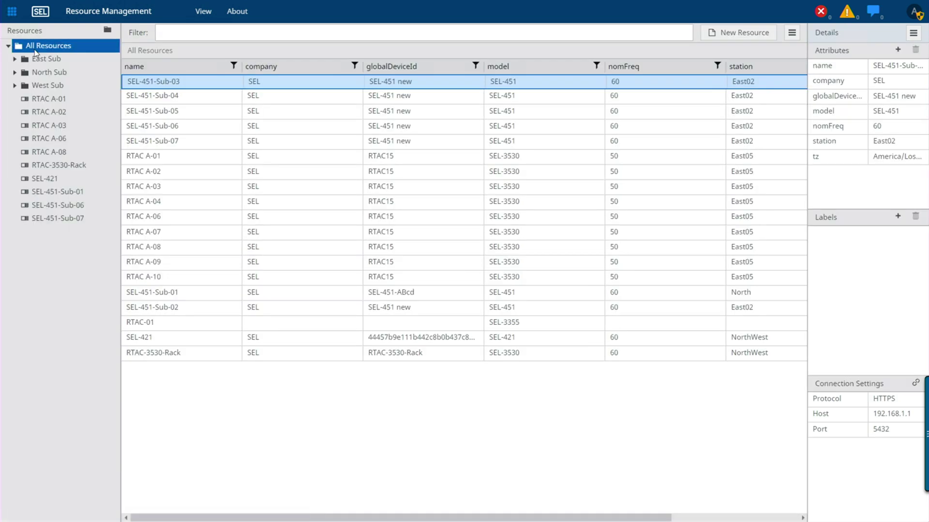
pyautogui.click(15, 19)
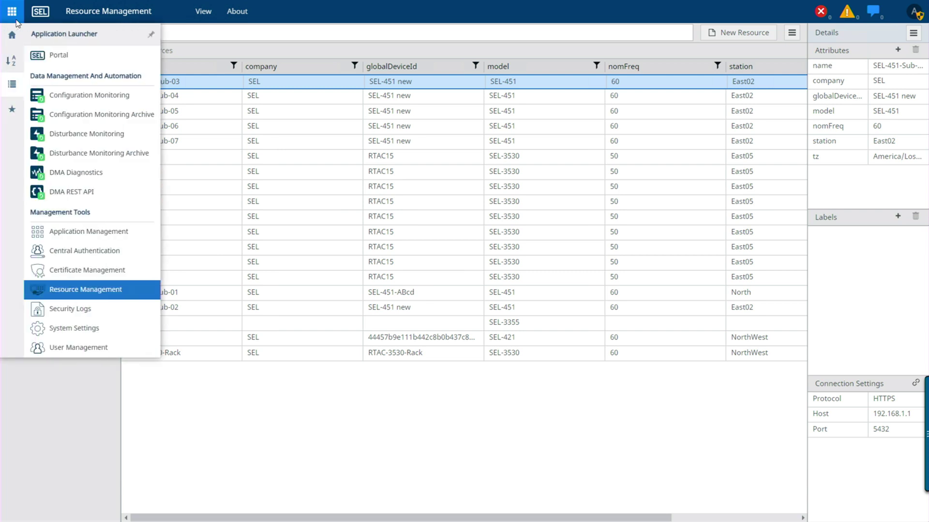
pyautogui.click(64, 59)
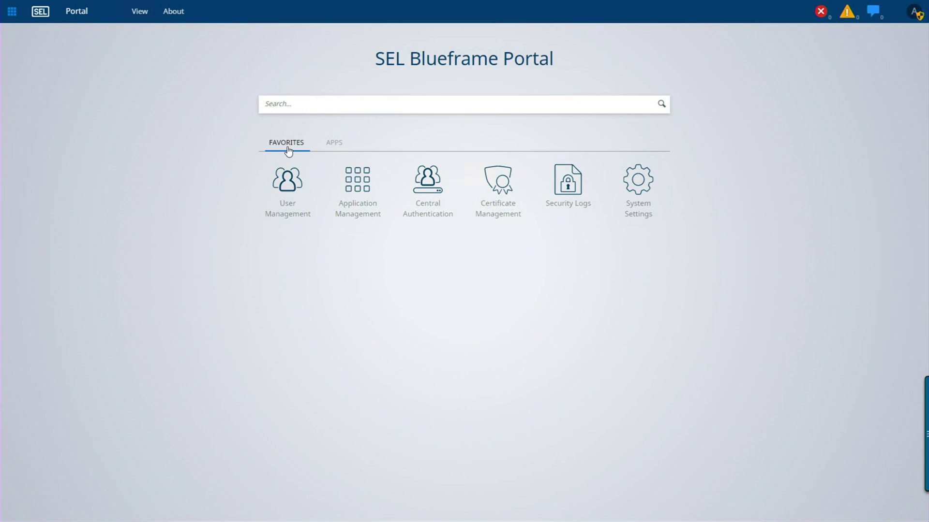
# - Switch the portal home from favorites to showing all thirteen apps
pyautogui.click(340, 149)
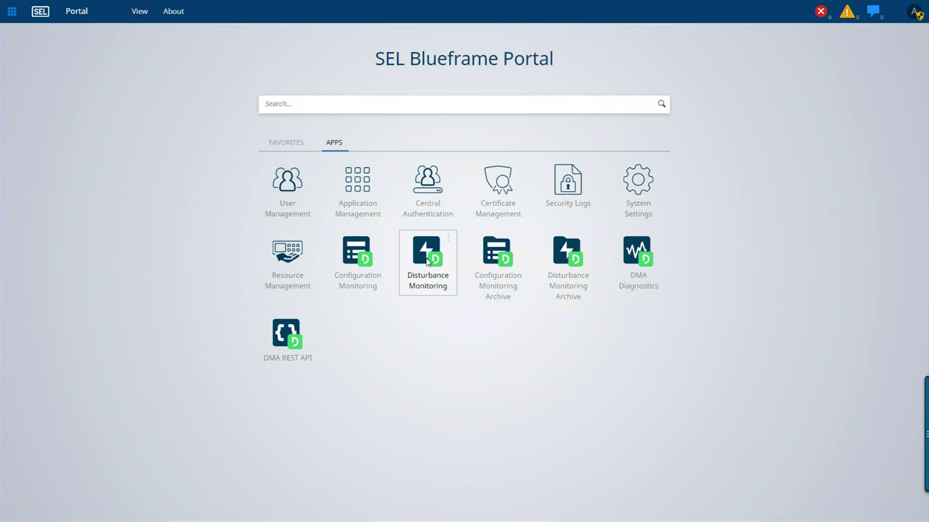
pyautogui.click(286, 145)
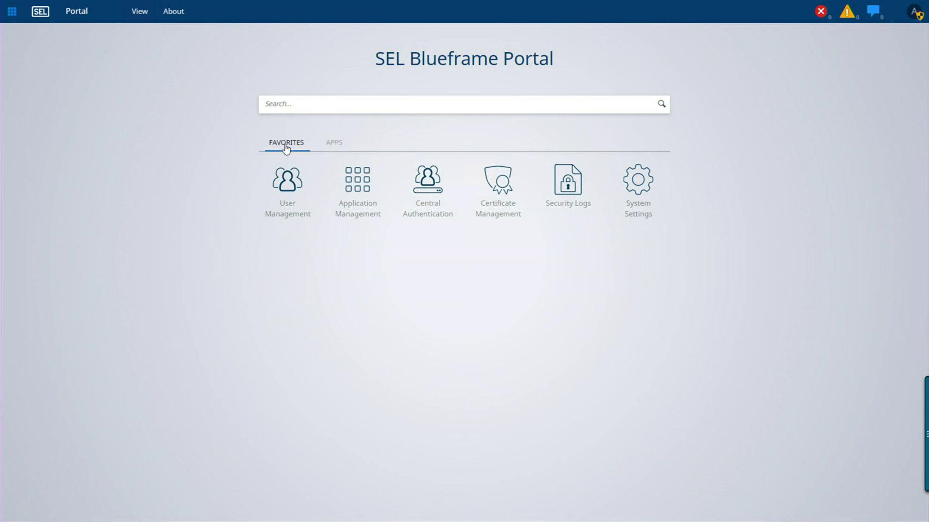